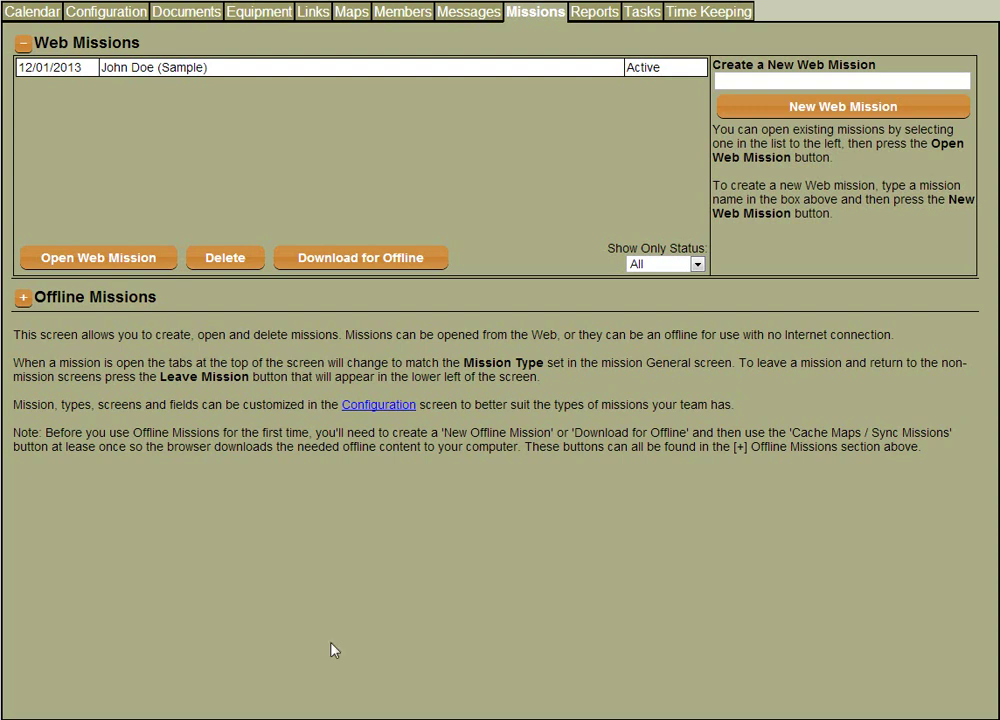
- Create a web mission named 'New Mission' with mission type Evacuation
left_click(771, 83)
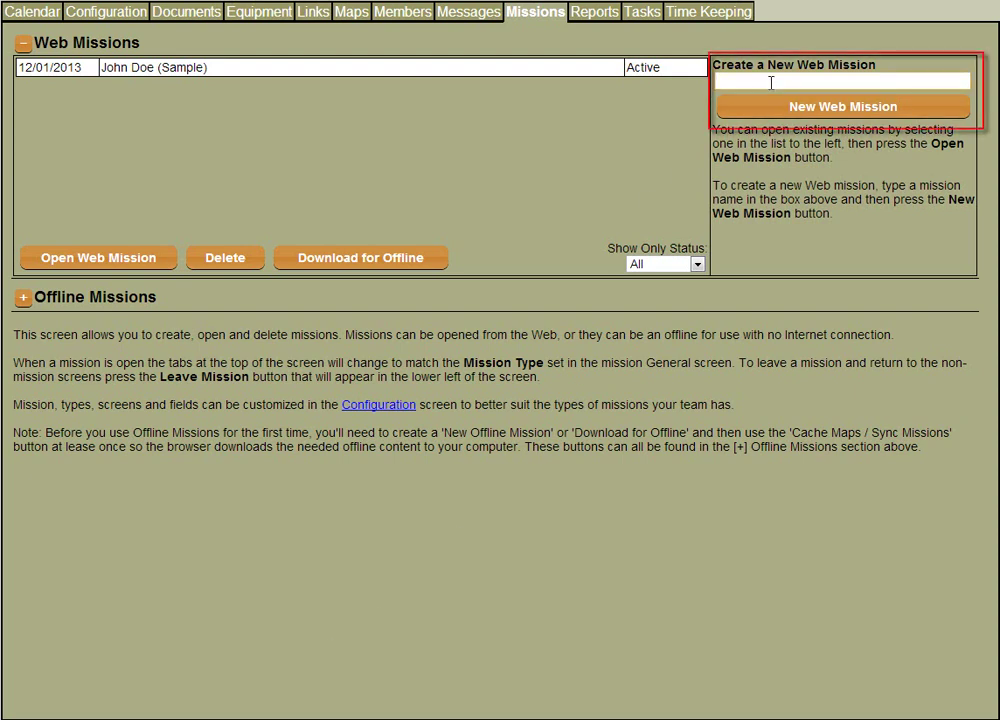
type("New Mis")
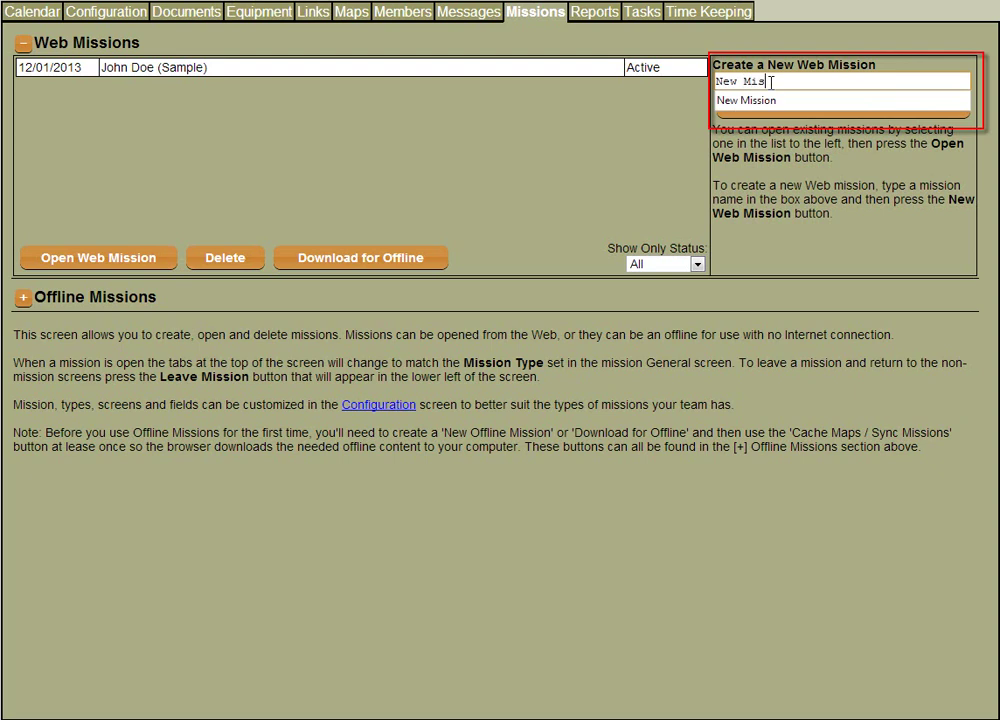
type("sion")
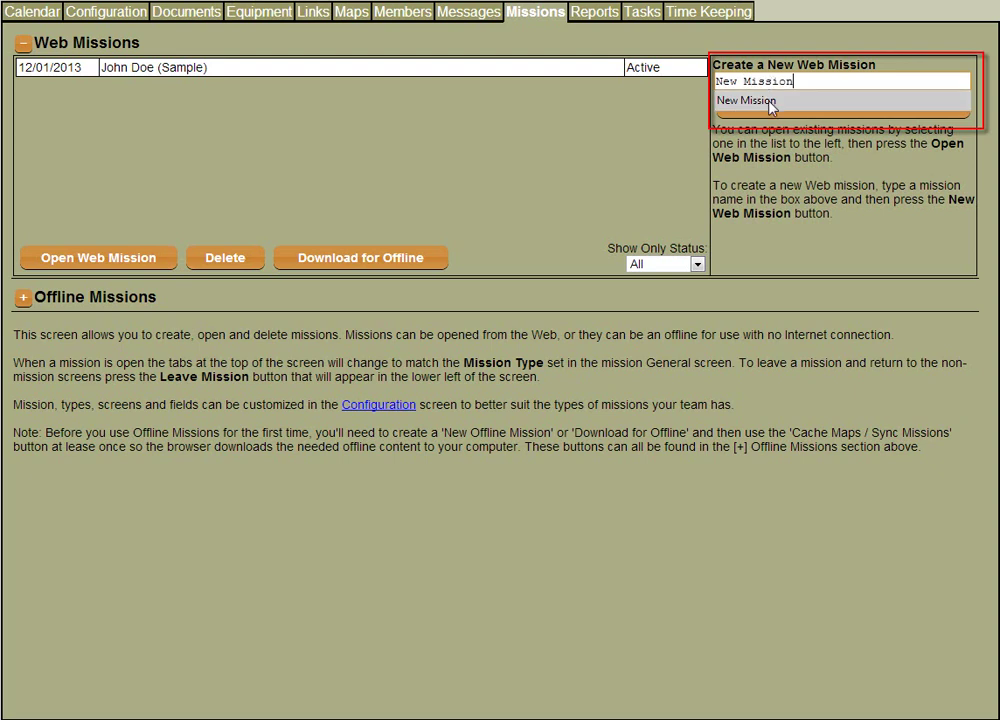
left_click(770, 102)
left_click(797, 115)
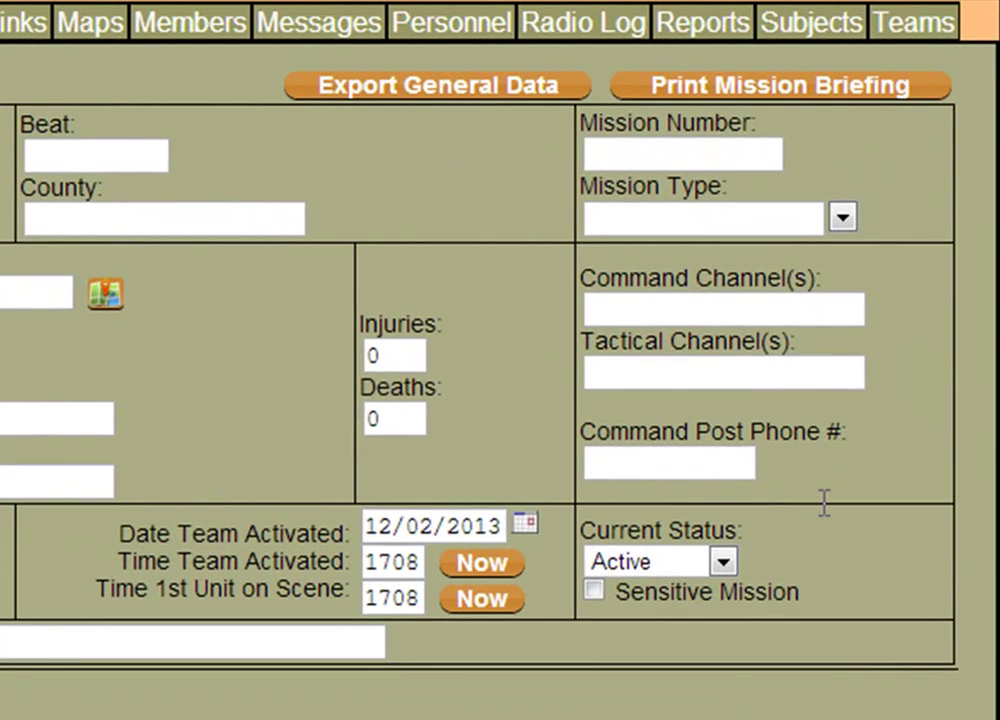
left_click(843, 217)
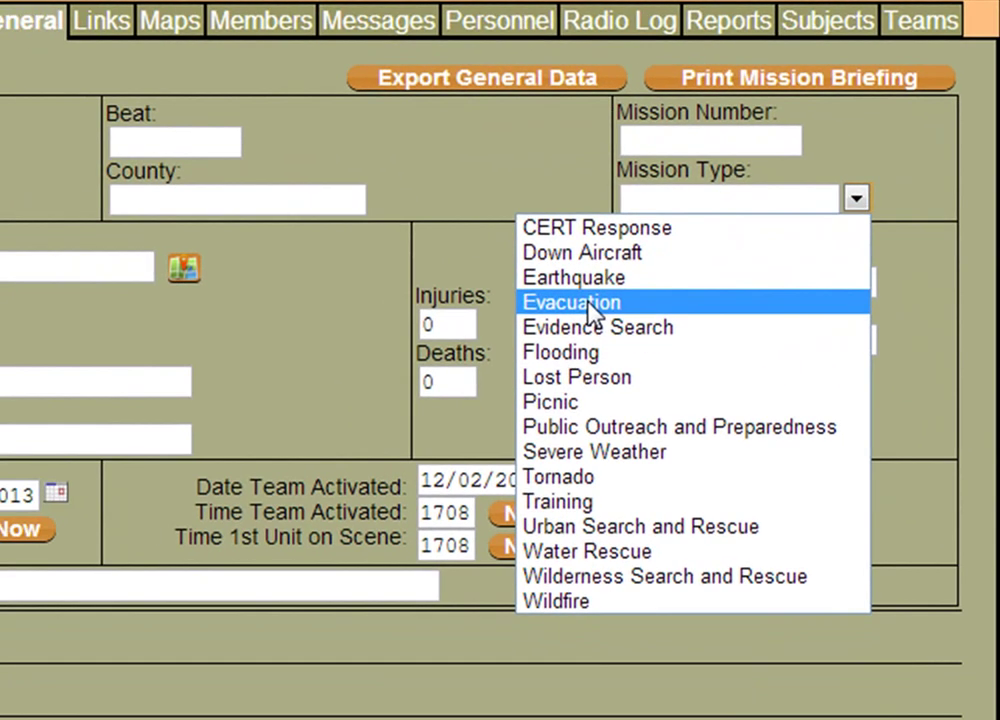
left_click(748, 193)
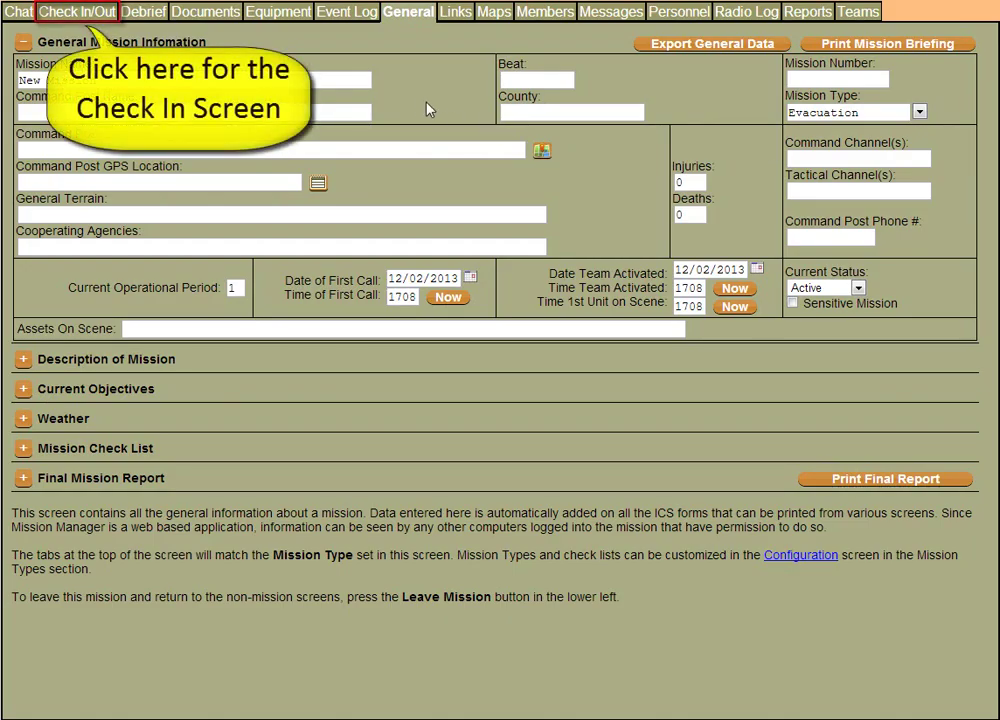
- Switch the new mission to its Check In/Out screen
left_click(60, 13)
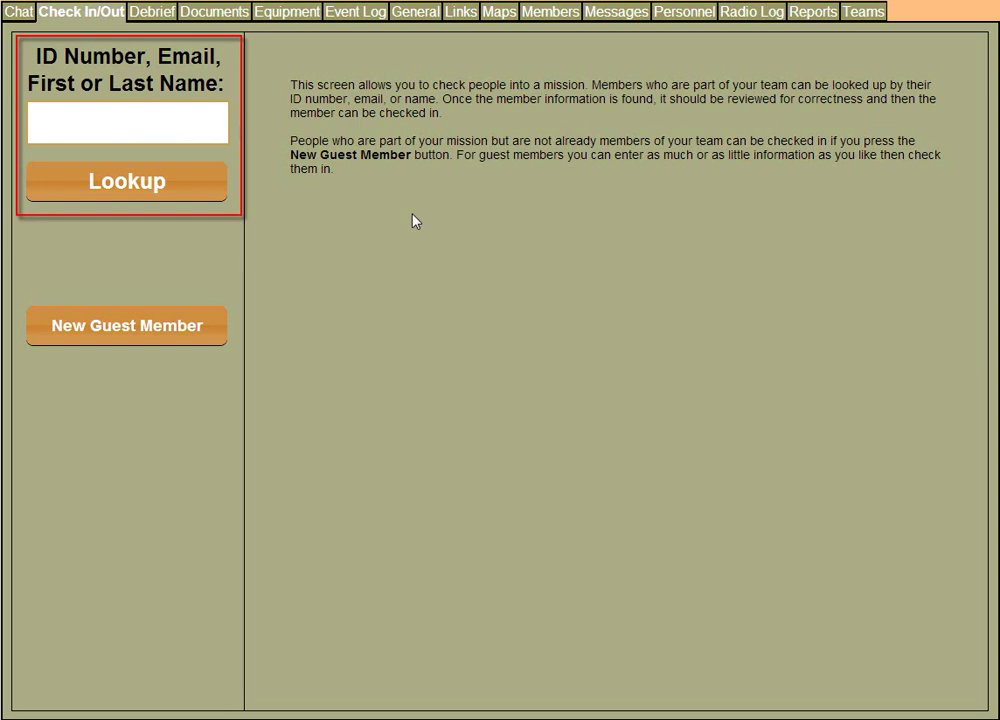
- Look up member id19 and check them in as on scene and available
type("id19")
key("Return")
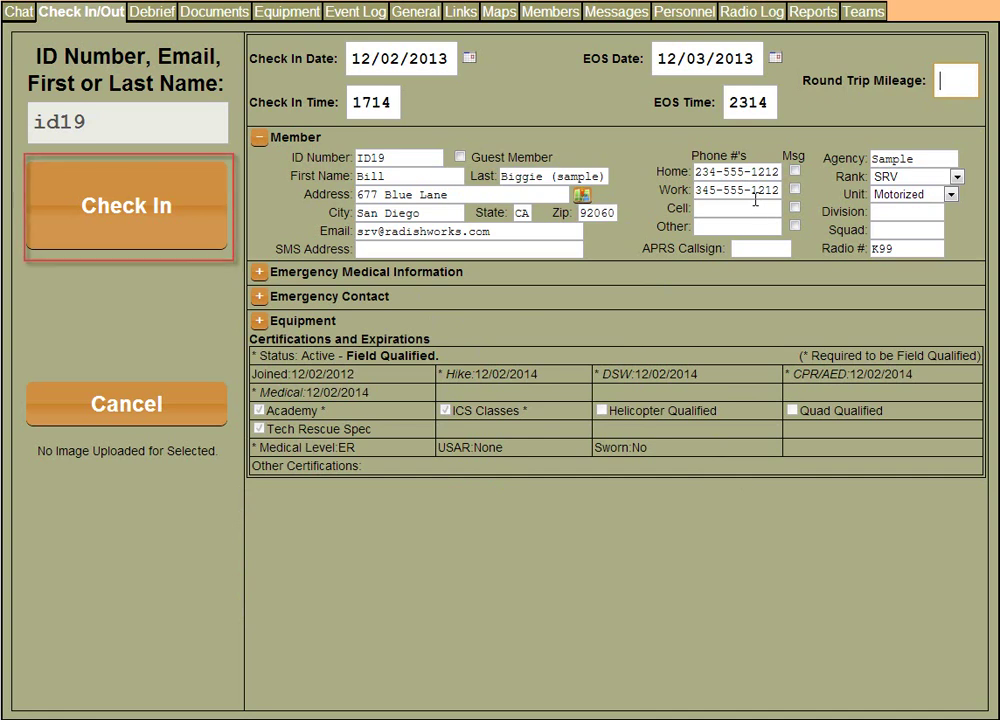
left_click(185, 226)
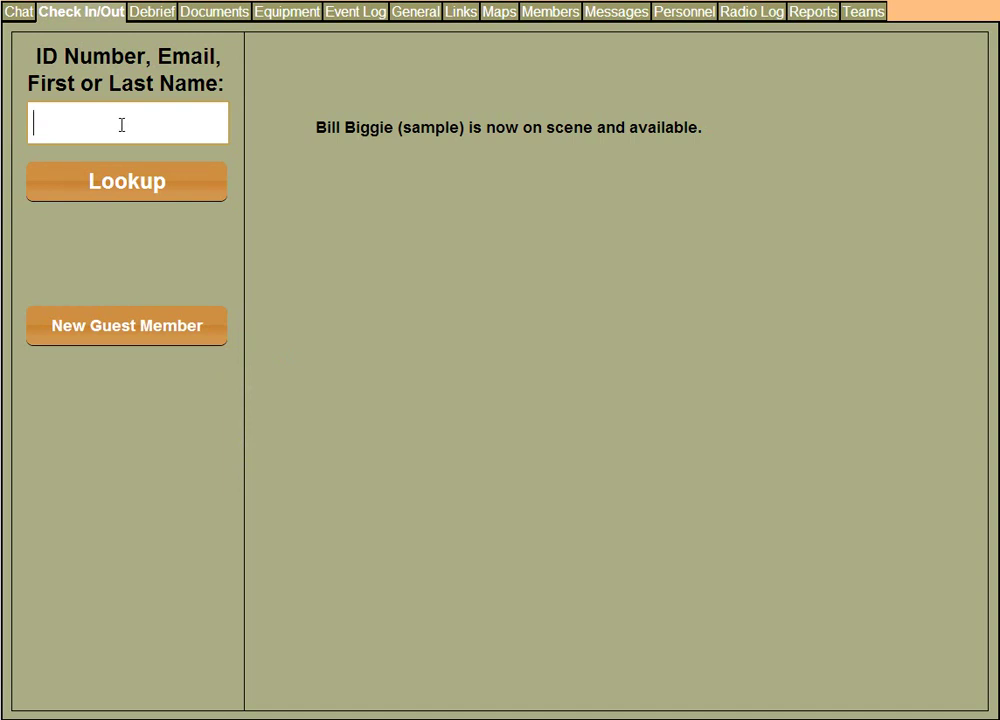
- Look up and check in members id17, id27 and id15 as on scene and available
type("id17")
left_click(118, 190)
left_click(118, 200)
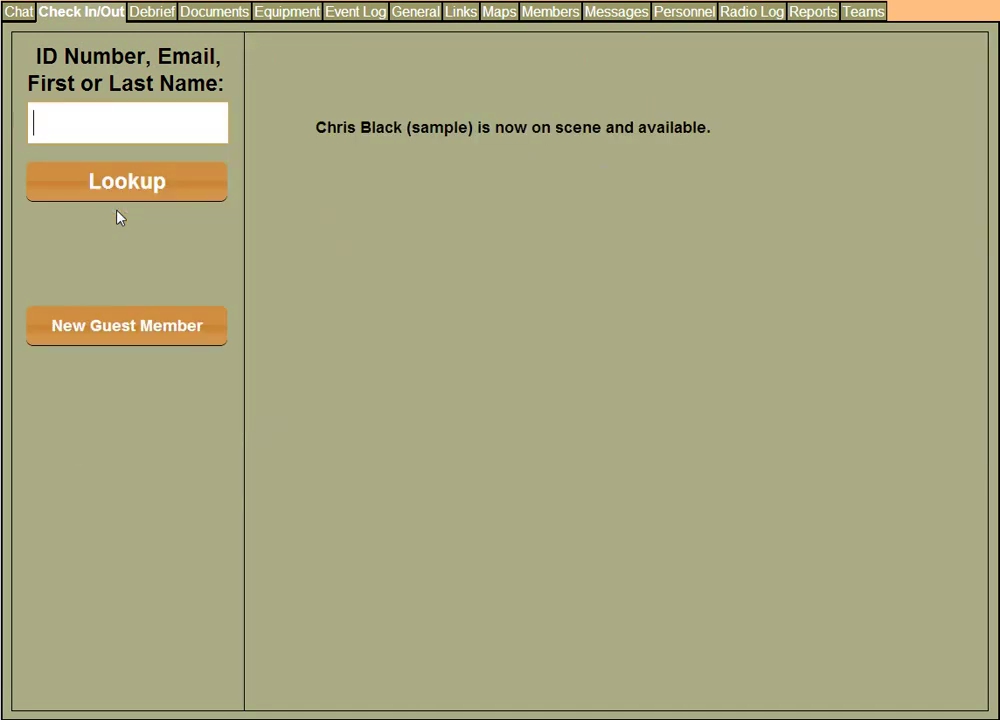
type("id27")
left_click(108, 183)
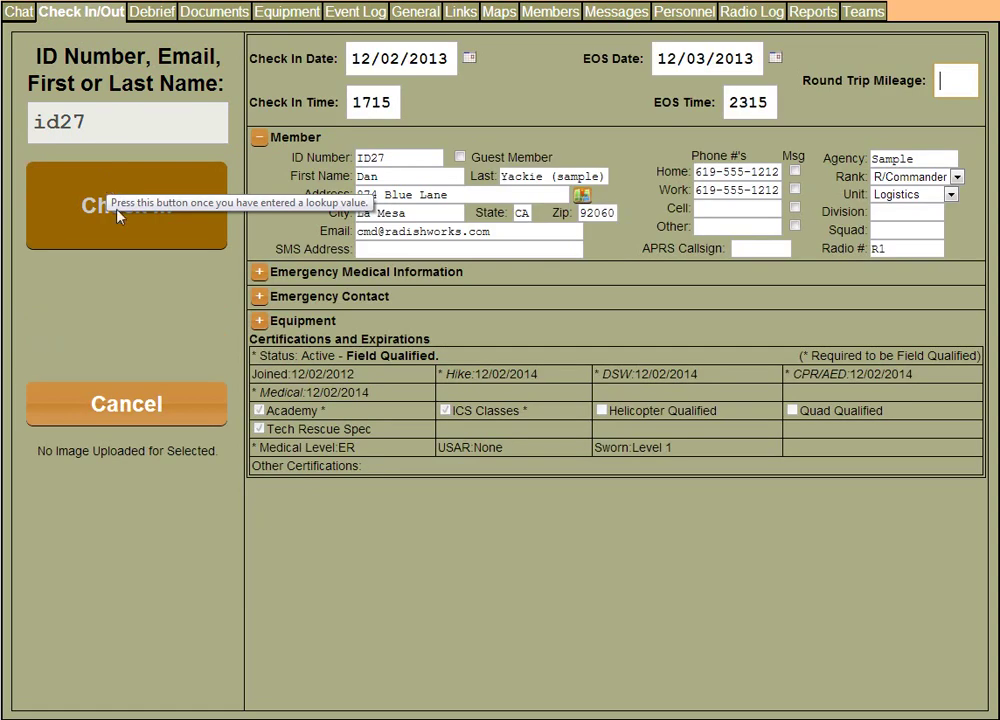
left_click(118, 211)
type("id15")
left_click(127, 180)
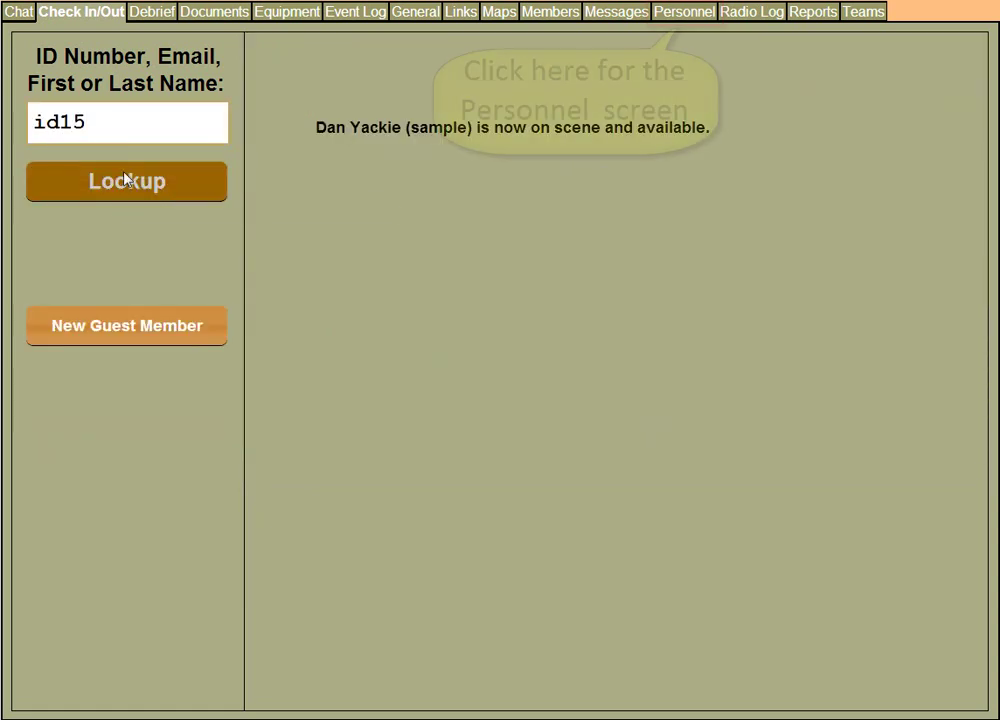
left_click(127, 205)
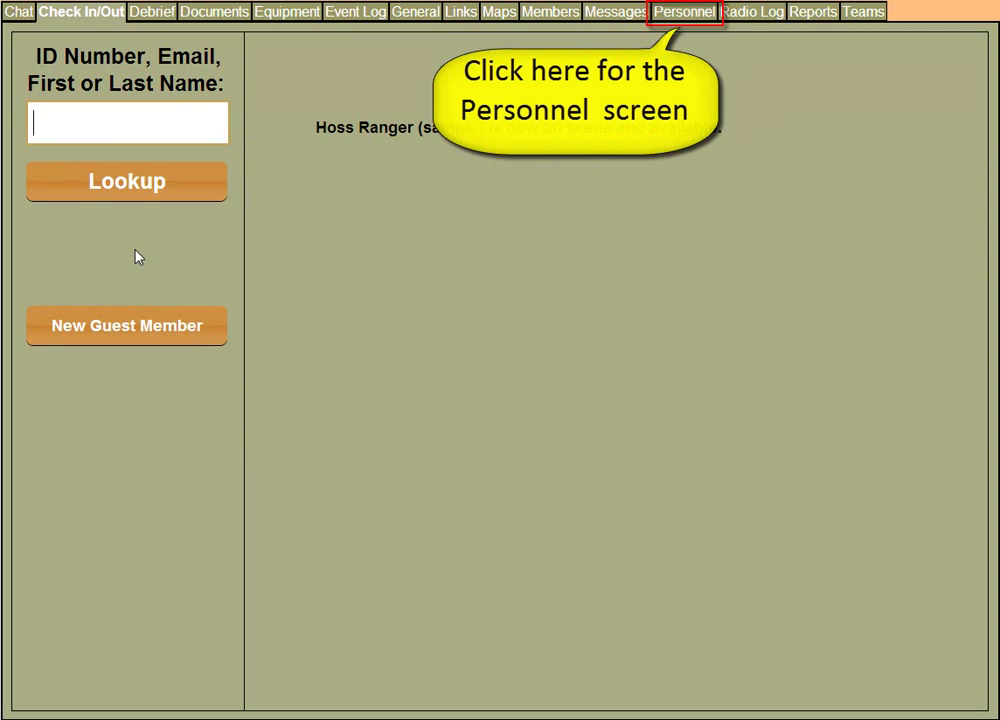
- On the Personnel screen, assign the SRV-ranked member as Incident Commander
left_click(697, 12)
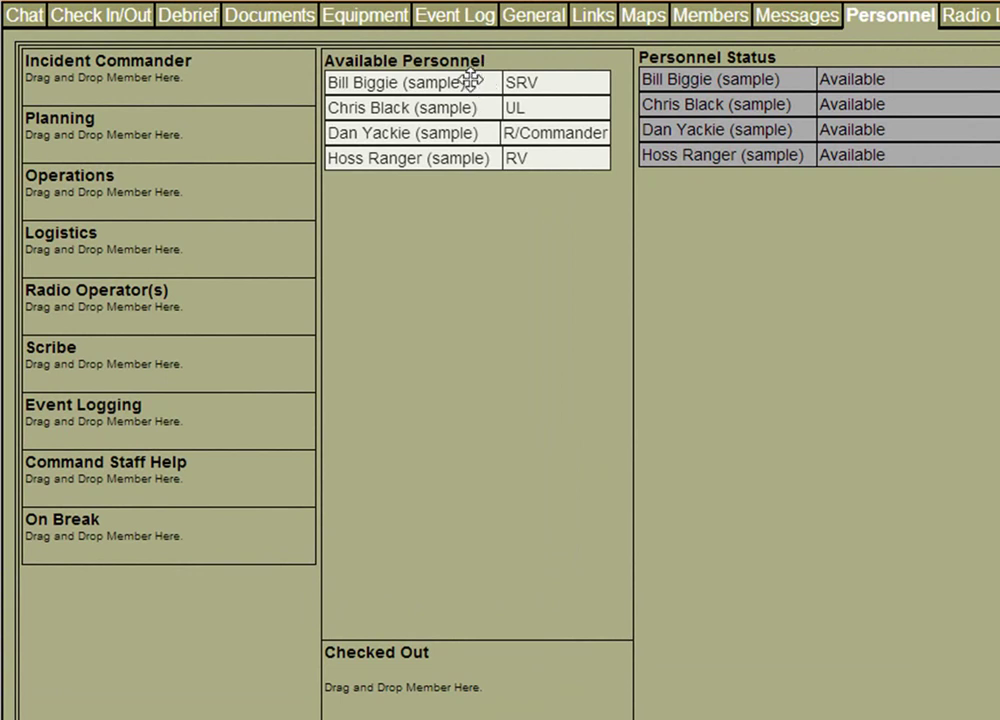
left_click_drag(470, 80, 174, 91)
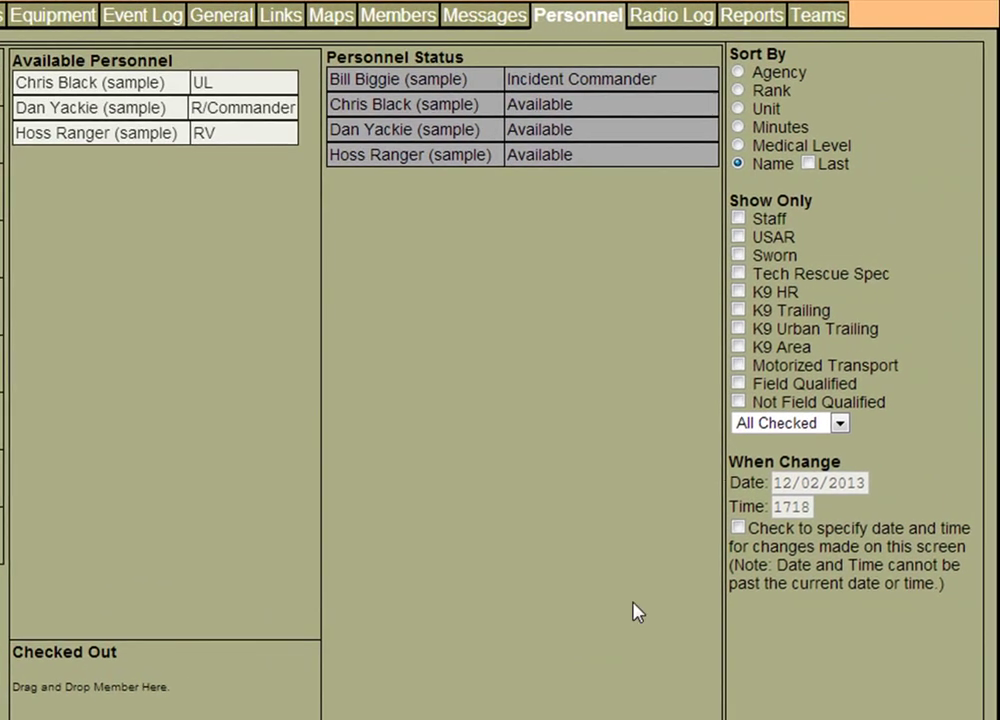
- Filter Available Personnel to sworn members only, then clear that filter
left_click(740, 256)
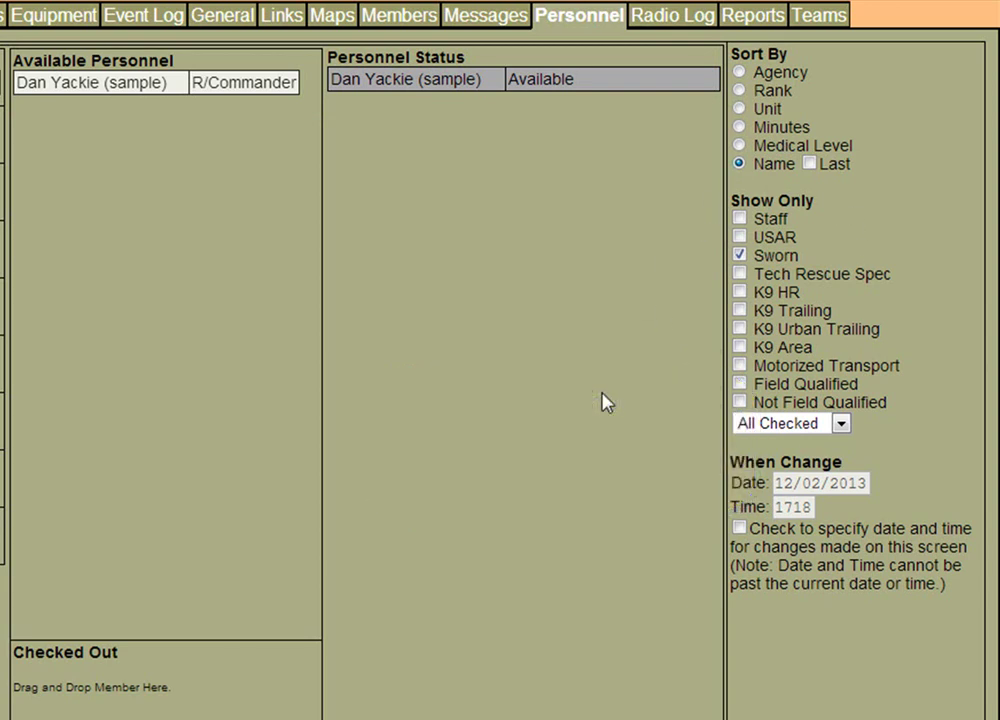
left_click(740, 255)
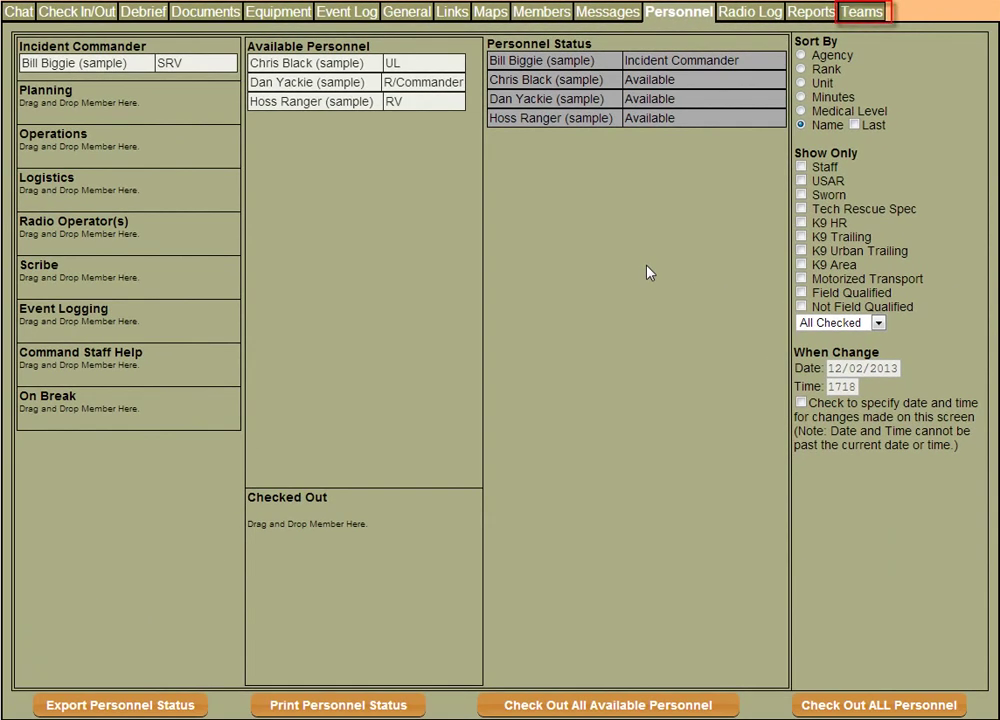
- Add a new team on the Teams screen, listed as 1 Undefined (Pending)
left_click(860, 18)
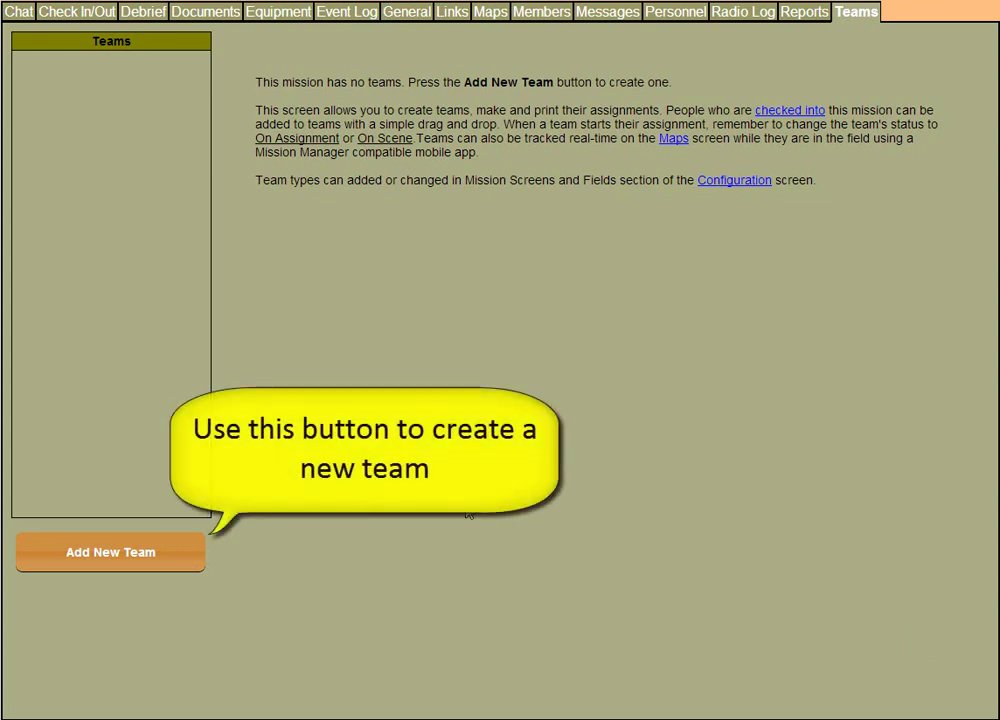
left_click(135, 555)
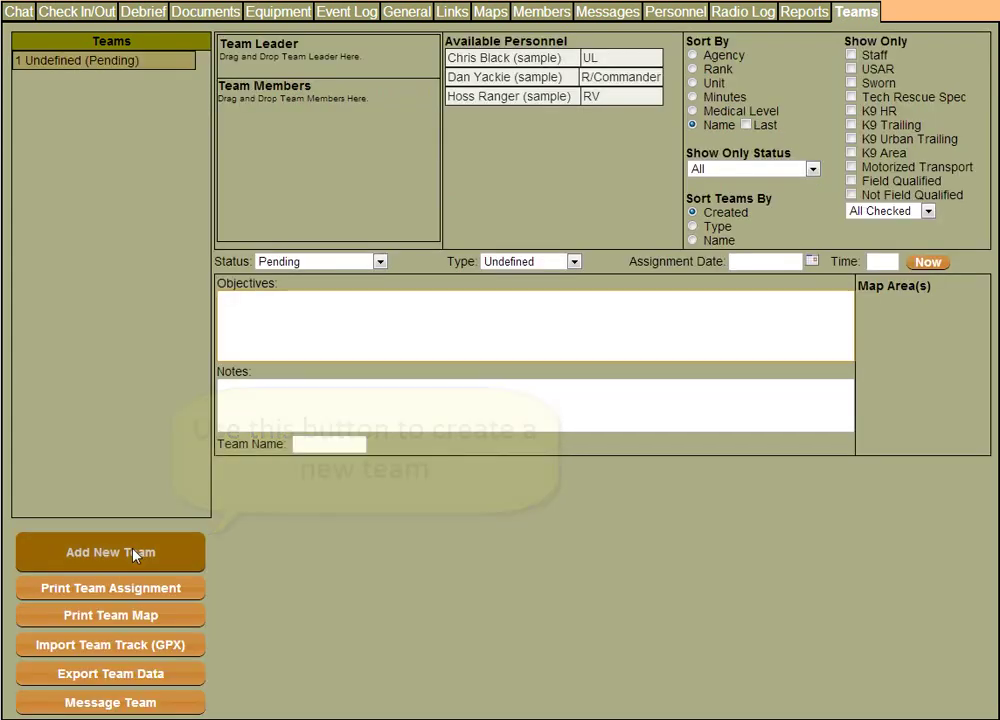
- Set the first team's type to Medical so it shows as 1 Medical (Pending)
left_click(575, 262)
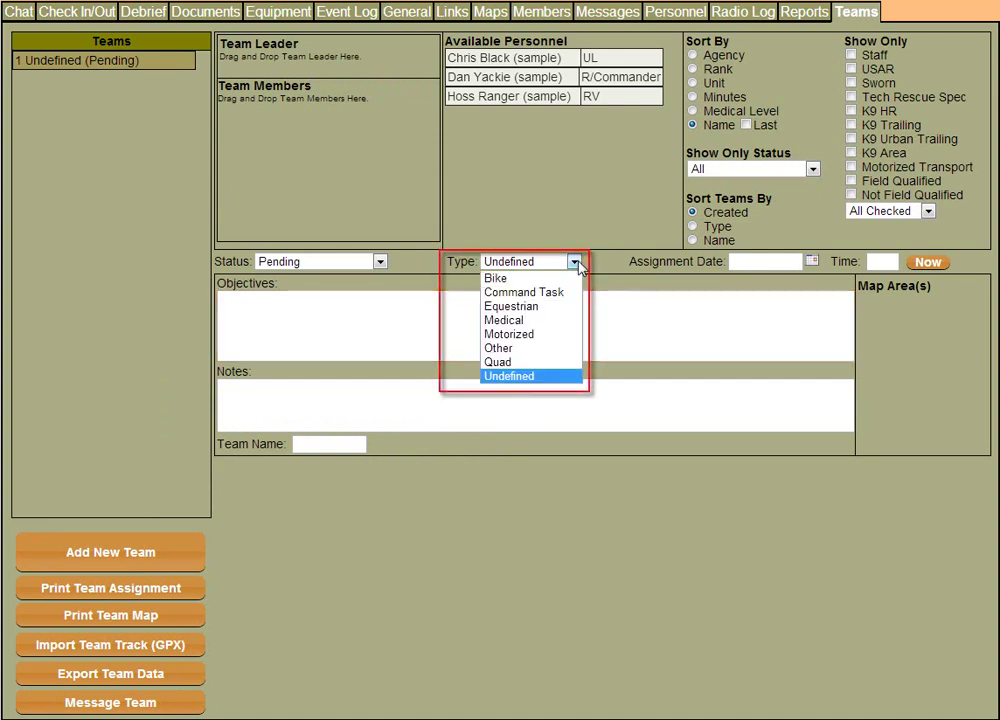
left_click(537, 320)
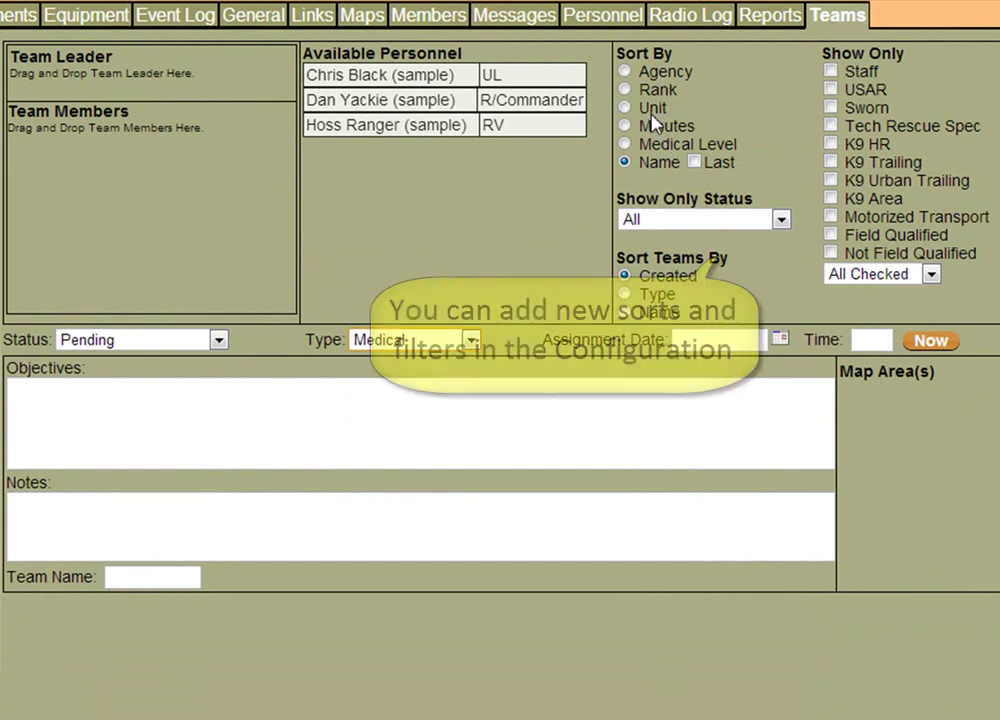
- Sort personnel by medical level, then assign a team leader and one team member
left_click(625, 145)
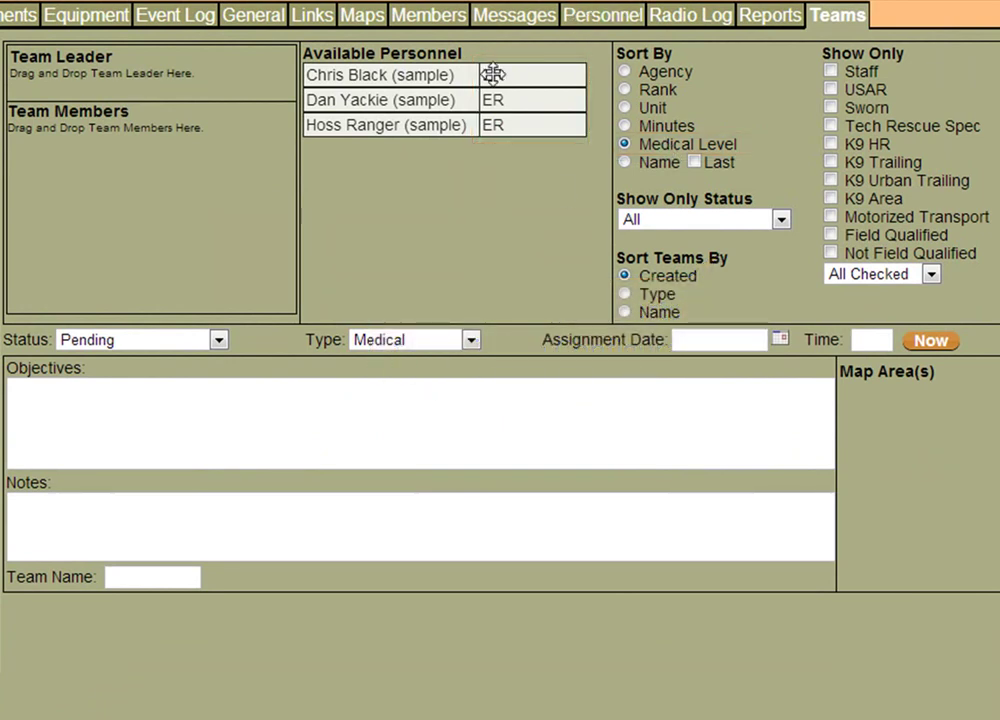
left_click_drag(465, 76, 178, 74)
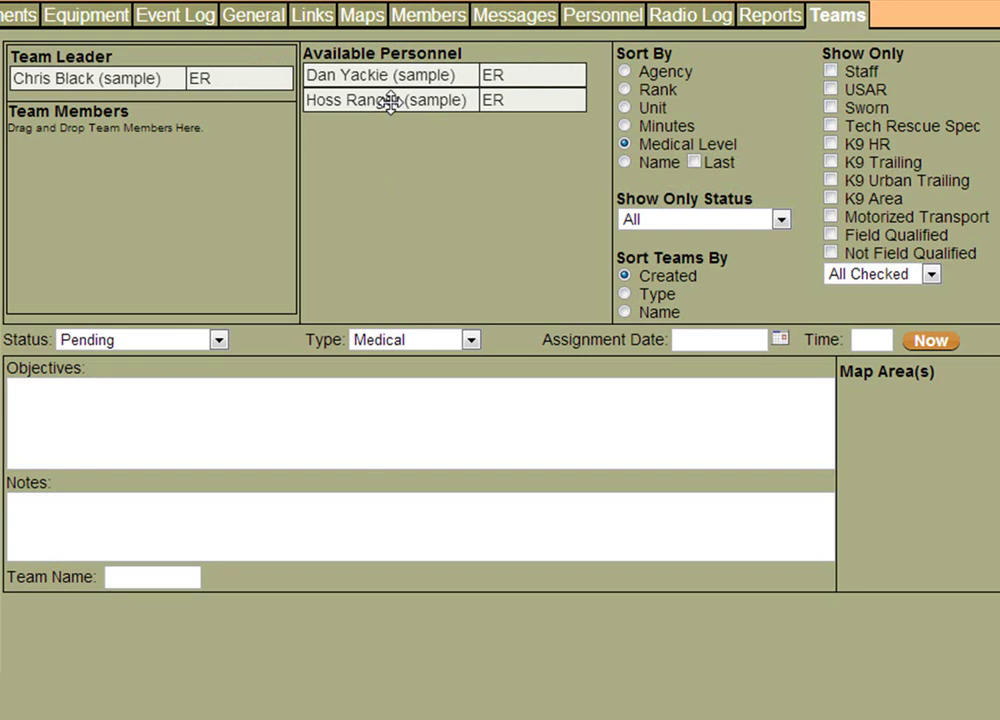
left_click_drag(390, 104, 104, 152)
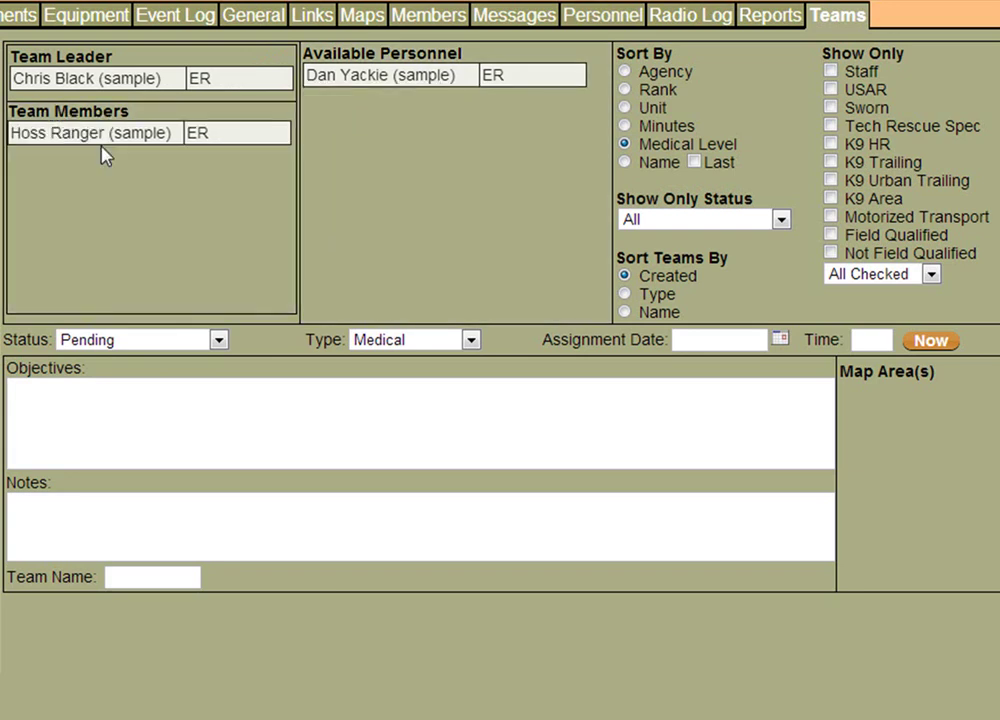
- Enter 'Go do medical support' as the Medical team's objective
left_click(70, 398)
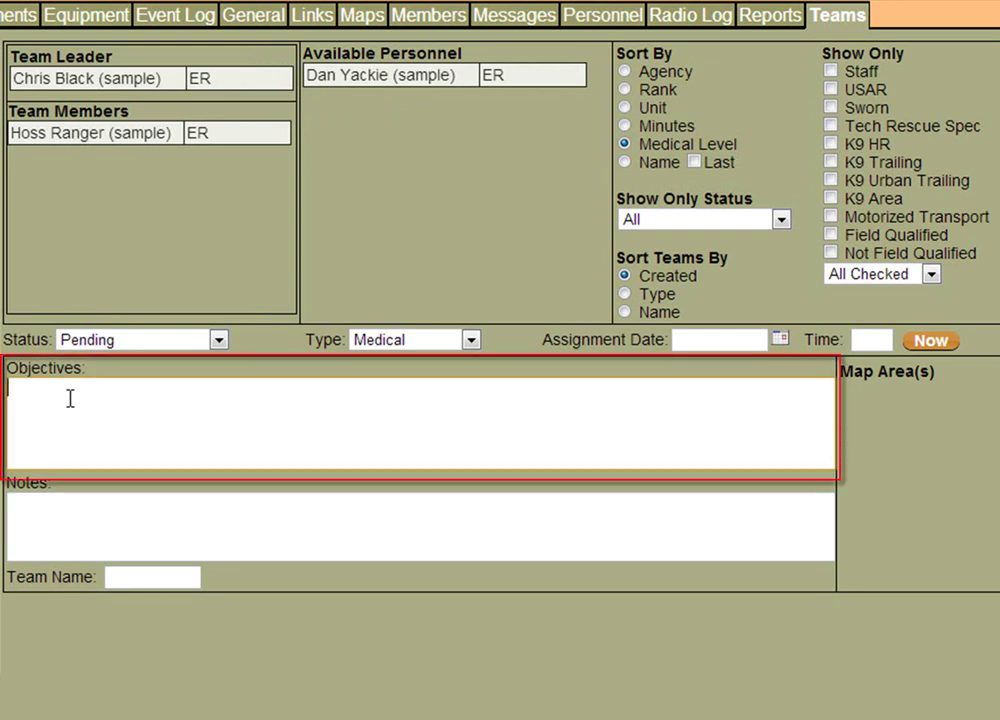
type("Go do medical s")
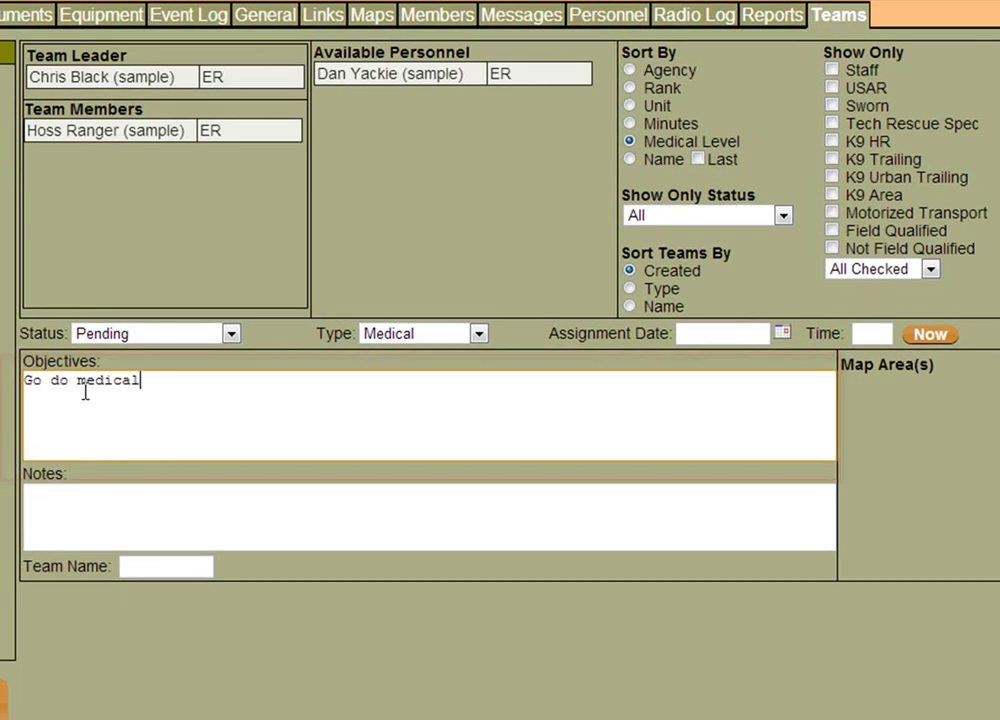
type("upport")
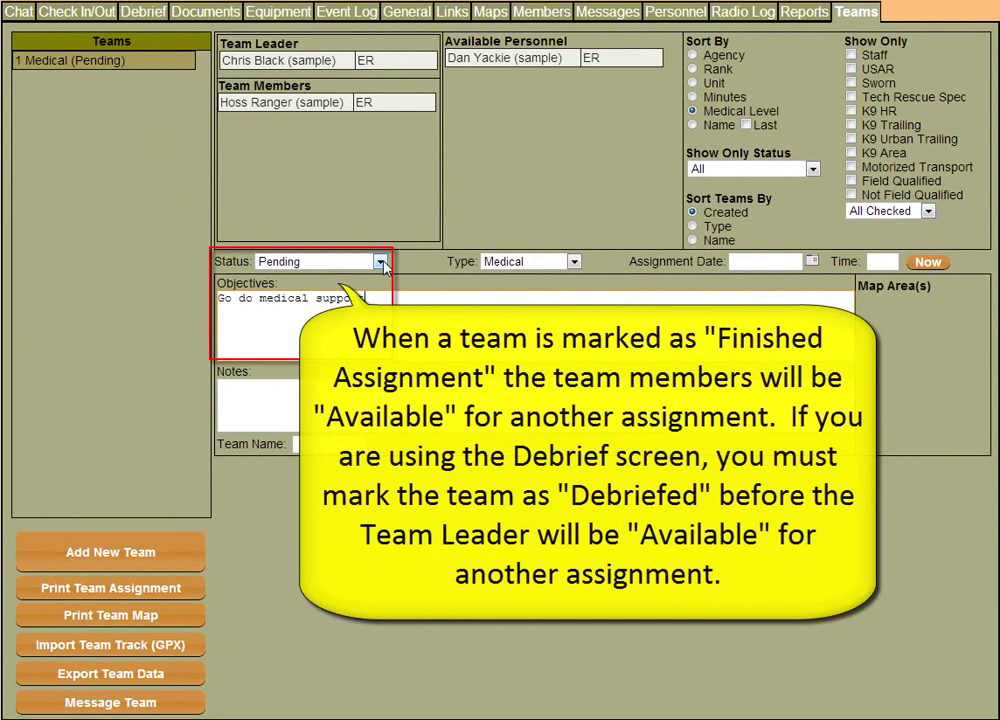
- Set the Medical team's status to On Assignment, then change it to Finished Assignment and confirm with Yes
left_click(381, 262)
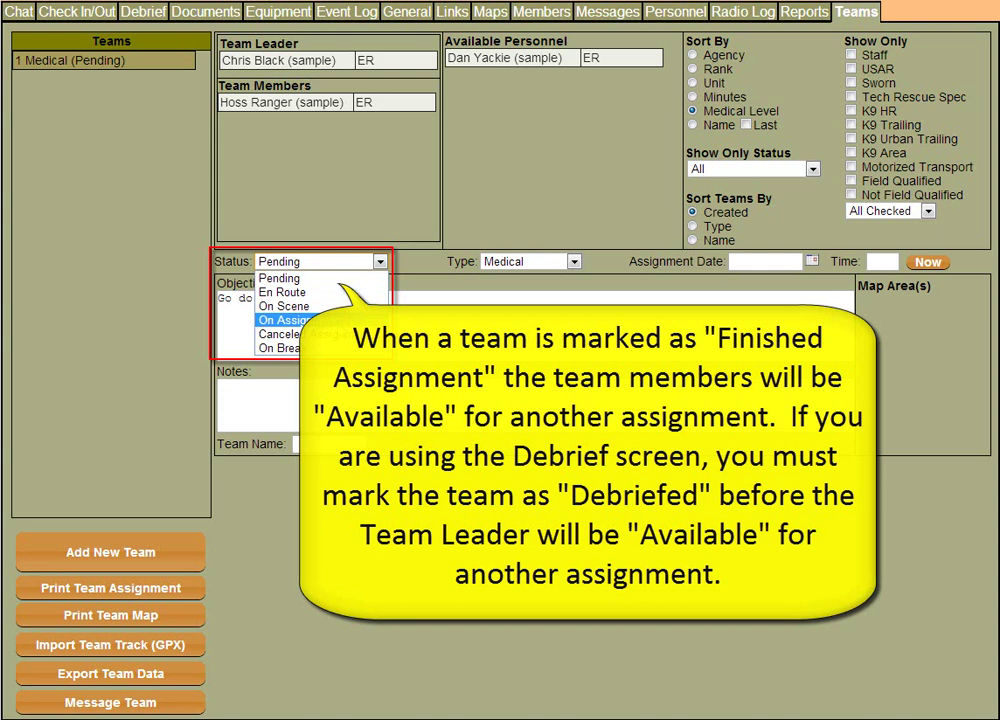
key("Return")
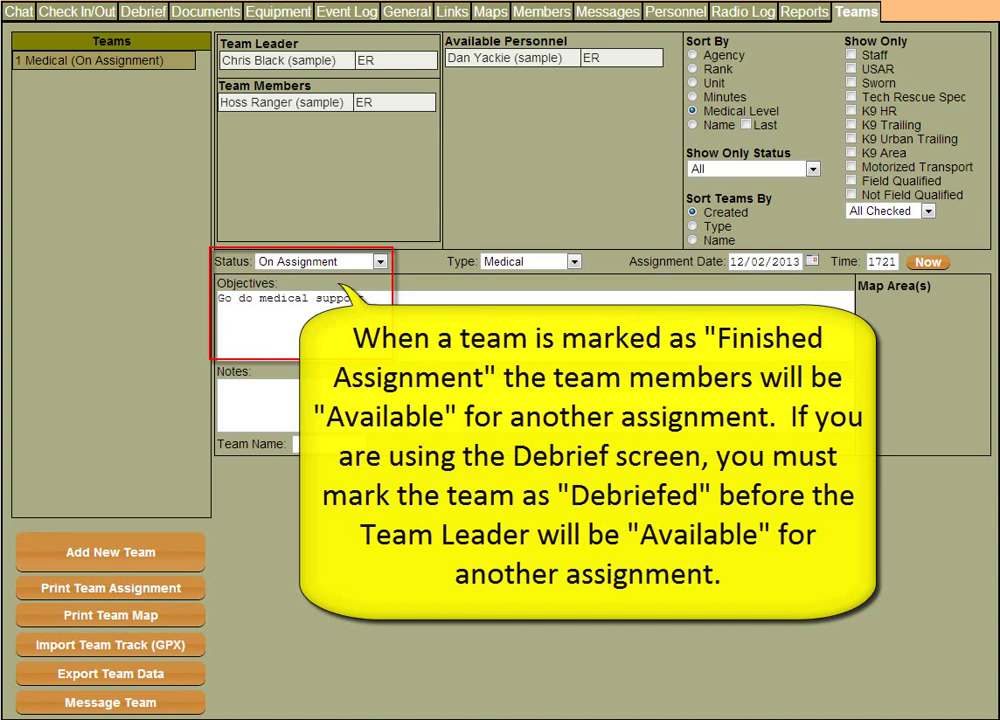
left_click(380, 262)
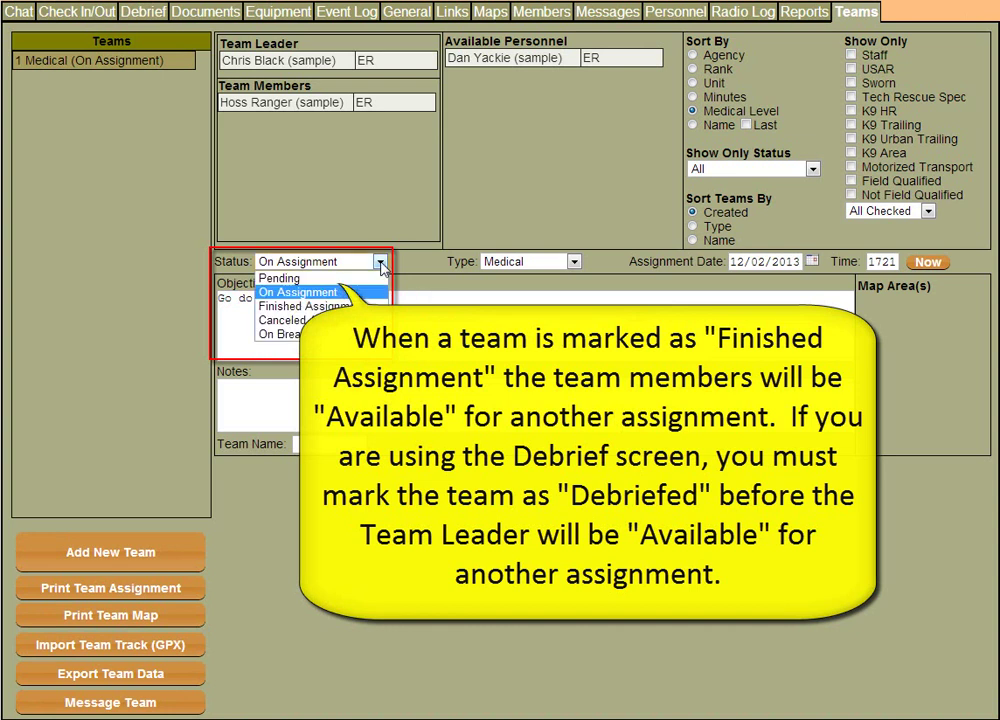
key("Down")
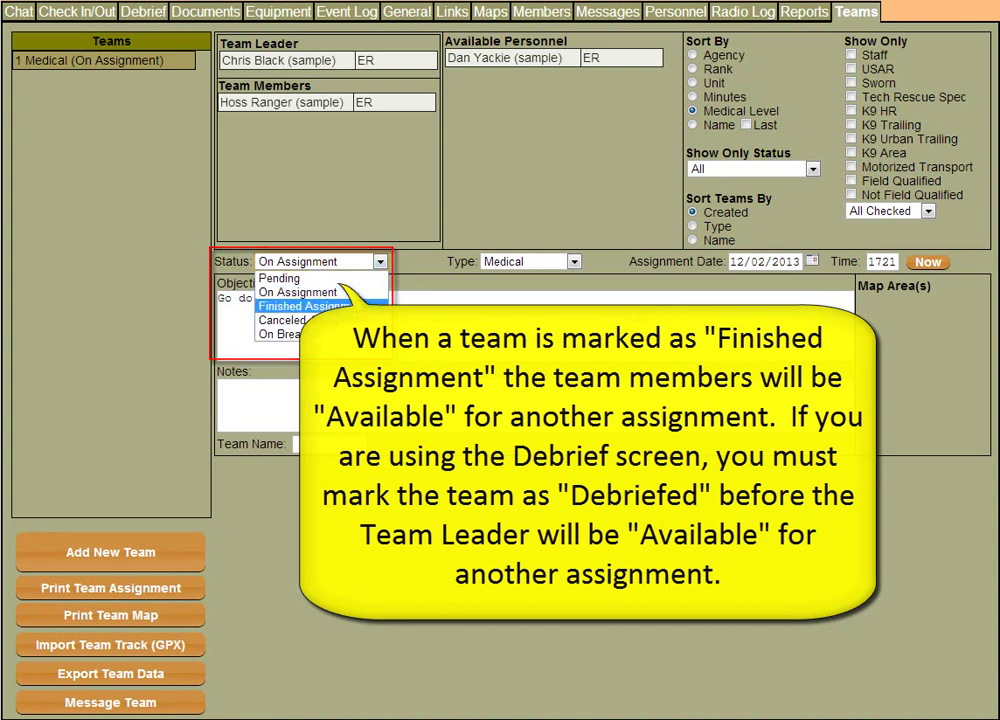
key("Return")
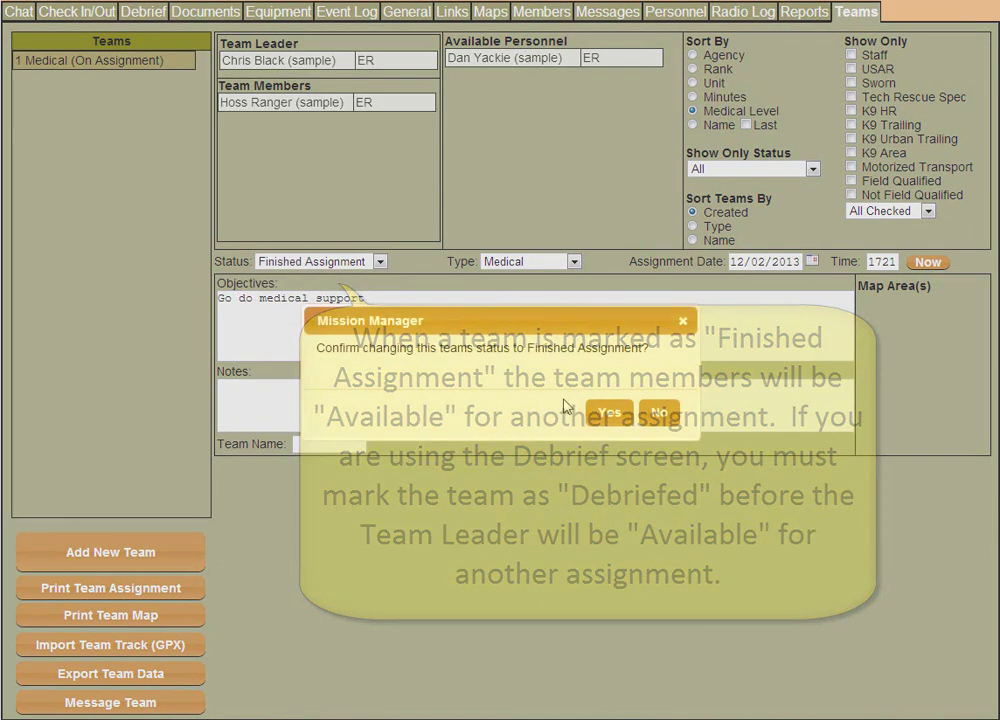
left_click(609, 414)
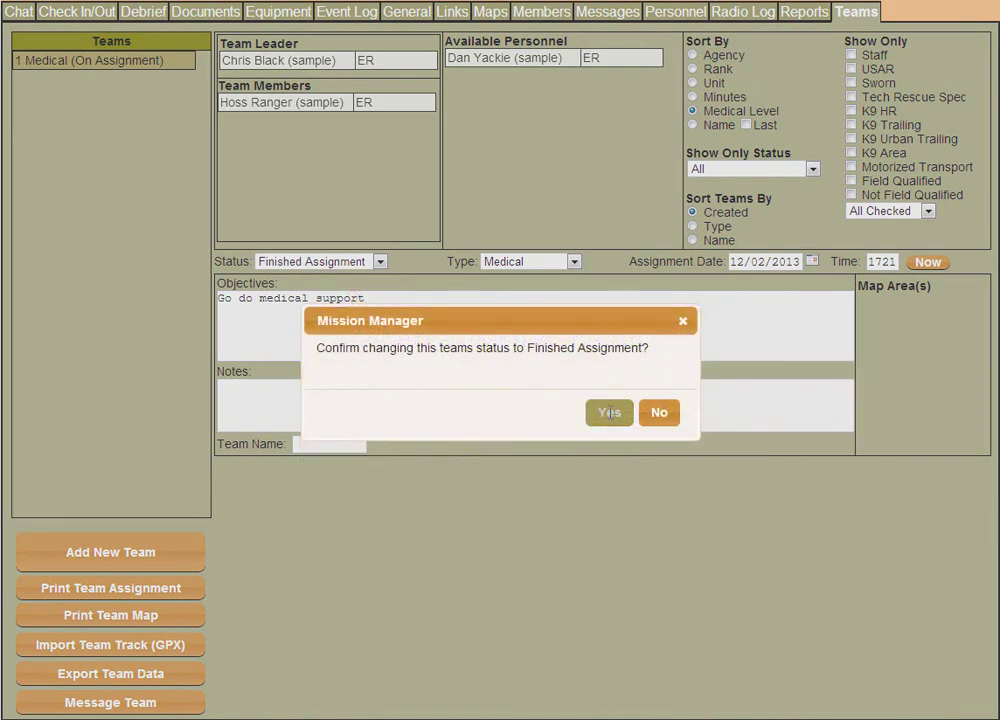